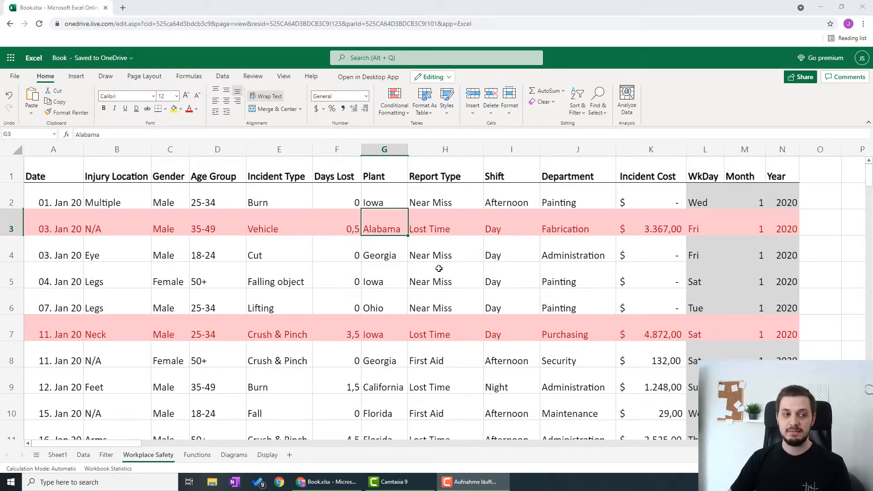
Add filters to all column headings of the Workplace Safety table, from Date to Year
left_click_drag(53, 173, 783, 171)
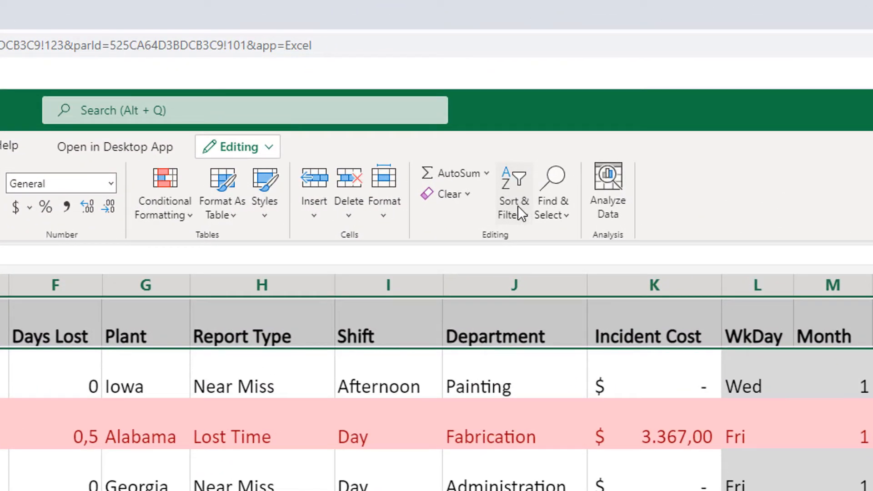
left_click(518, 205)
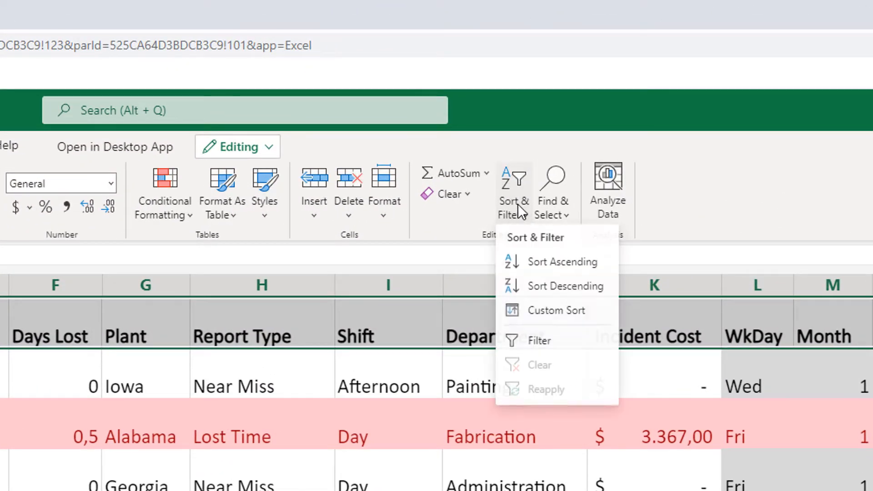
left_click(537, 342)
left_click(417, 394)
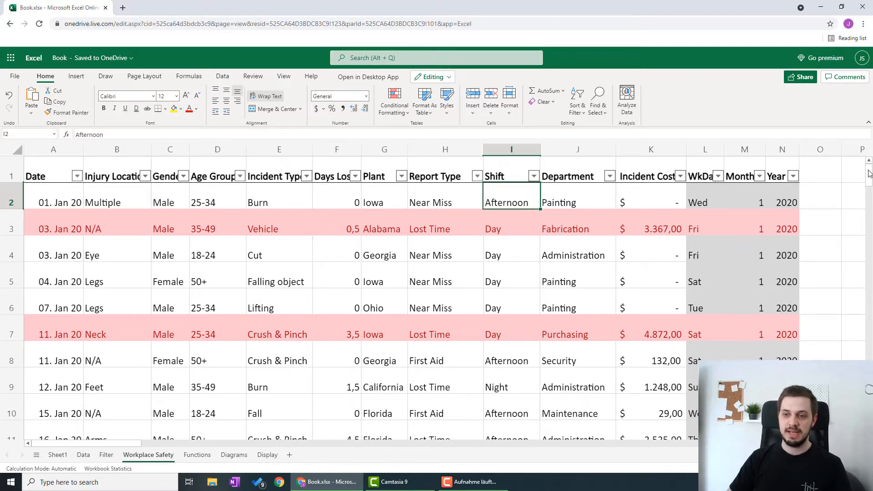
Filter the Shift column to only Night by excluding Afternoon and Day
left_click_drag(869, 174, 844, 182)
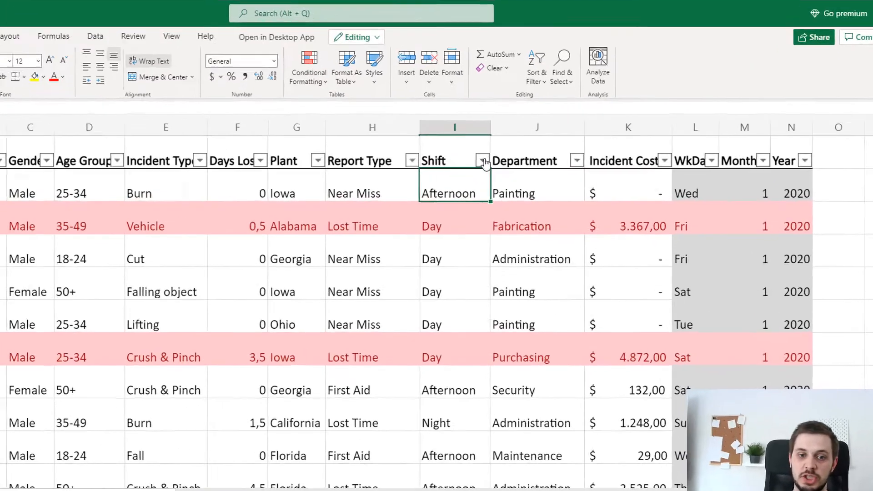
left_click(534, 177)
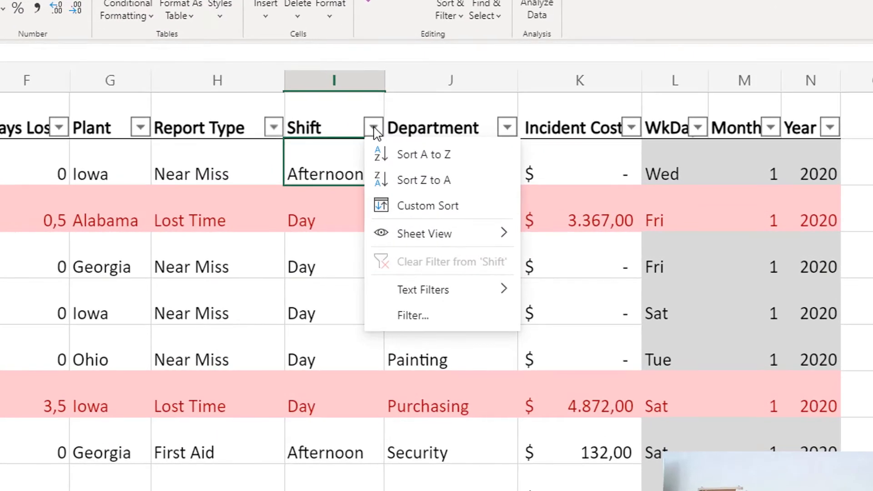
left_click(413, 316)
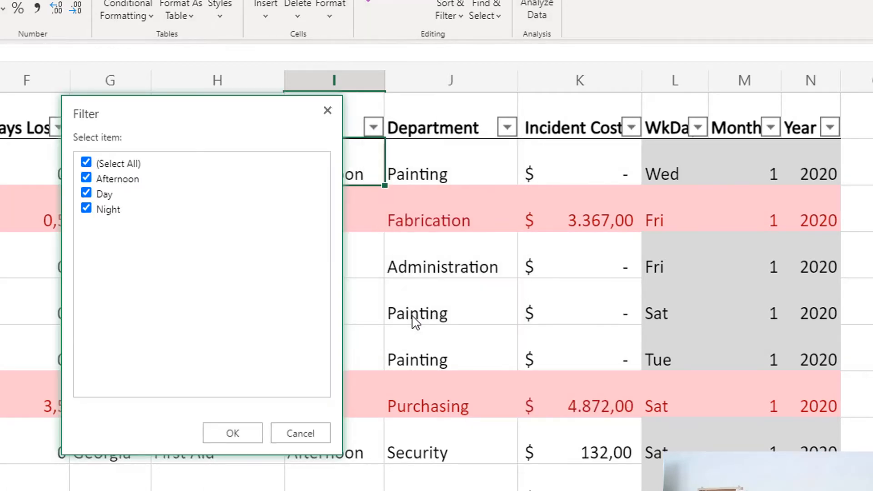
left_click(86, 178)
left_click(86, 194)
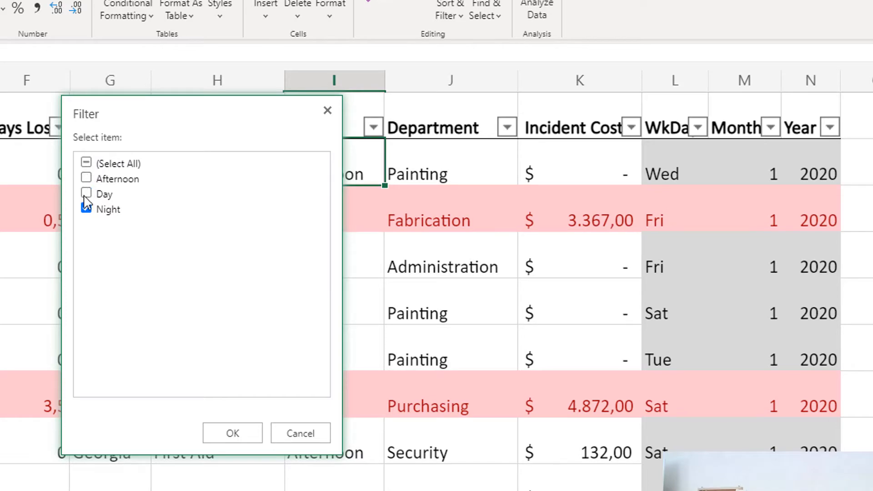
left_click(232, 433)
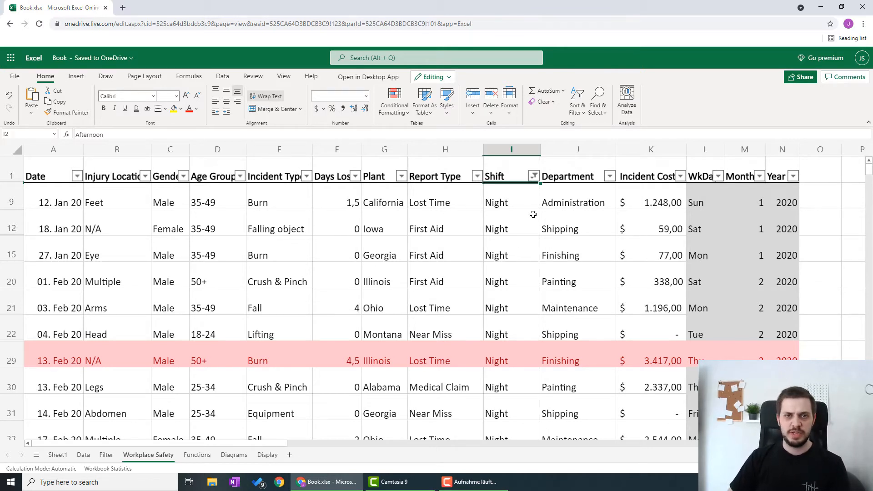
Filter the Year column to only 2021 by excluding 2020 and 2022
left_click(793, 177)
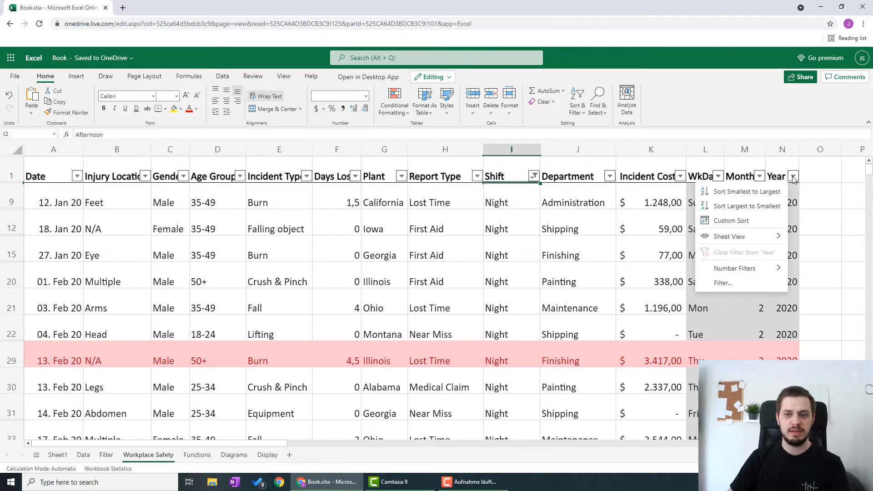
left_click(732, 285)
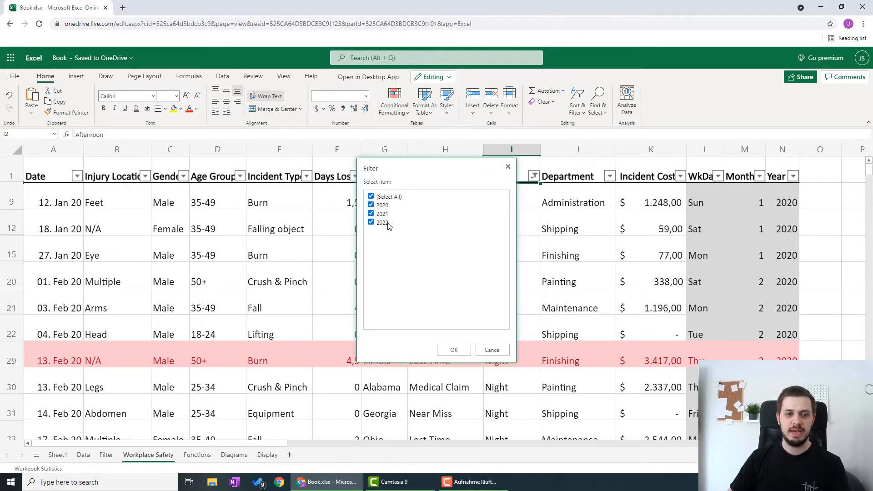
left_click(371, 223)
left_click(371, 205)
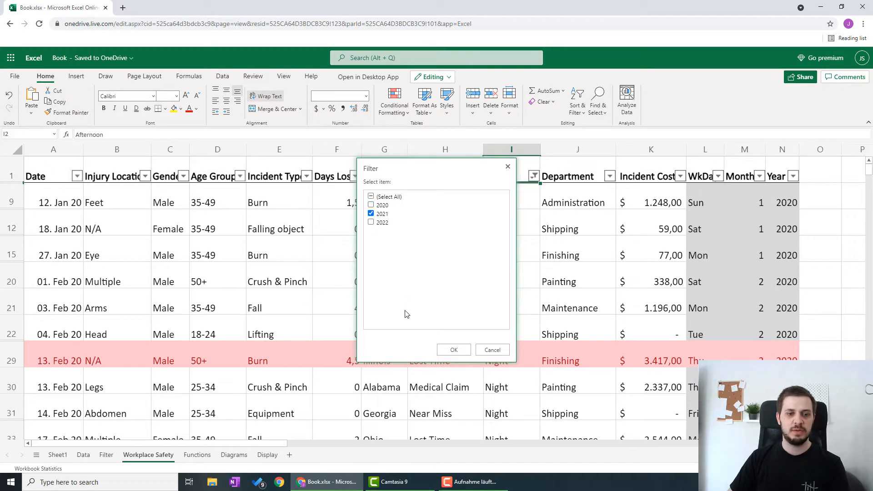
left_click(454, 349)
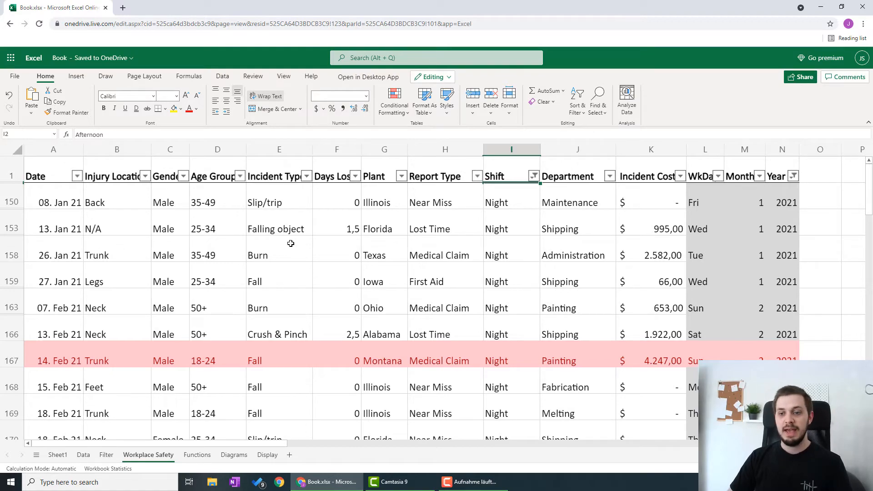
Review the filtered rows and clear all active filters from the table at once
scroll(294, 241, "down", 3)
scroll(296, 234, "down", 15)
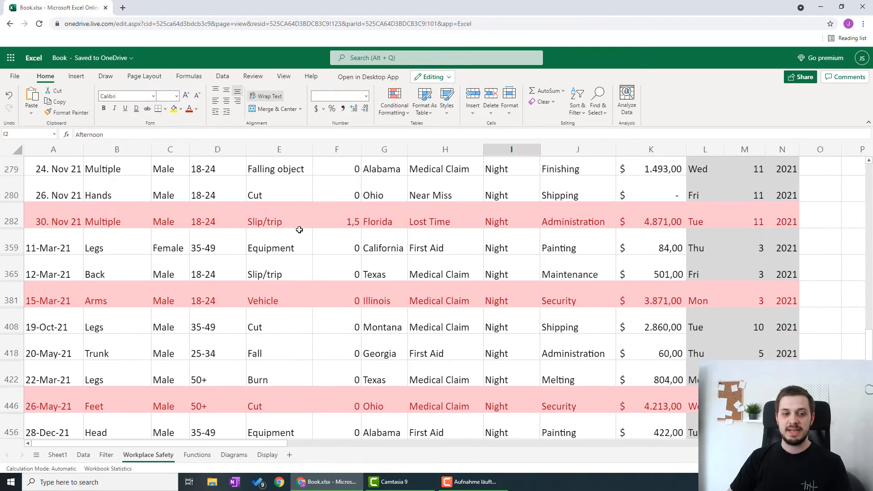
scroll(299, 229, "up", 15)
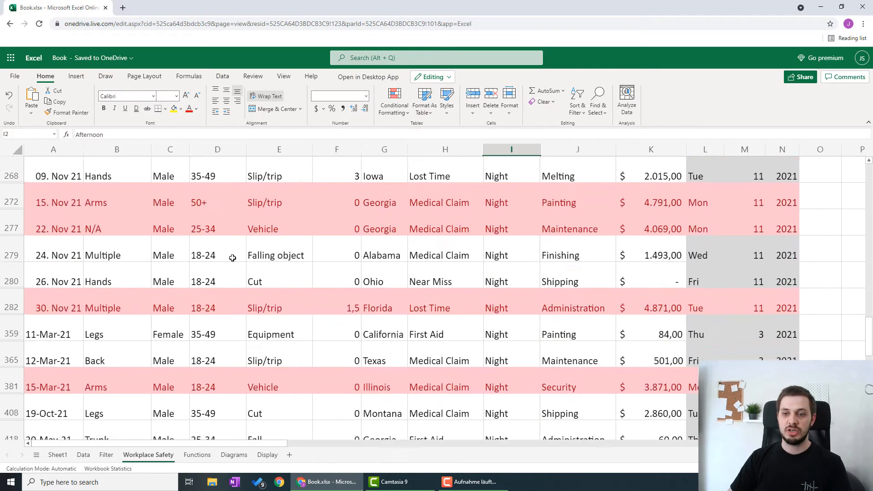
scroll(232, 258, "up", 10)
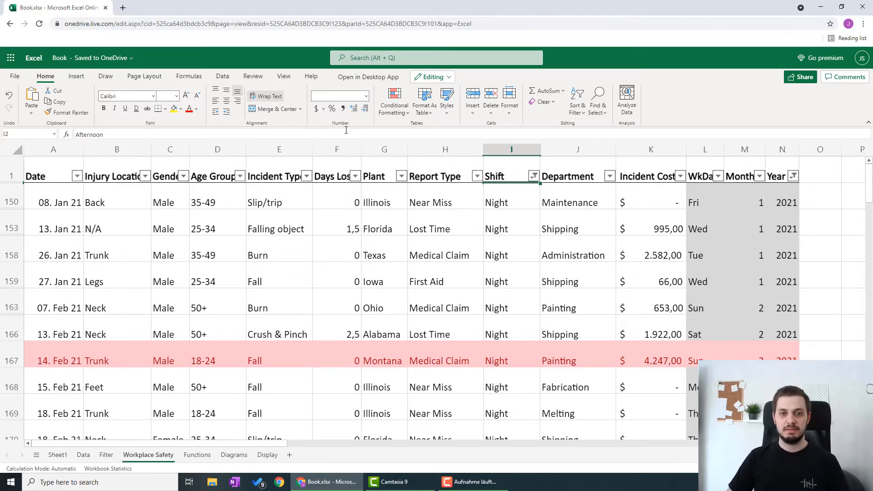
left_click(577, 109)
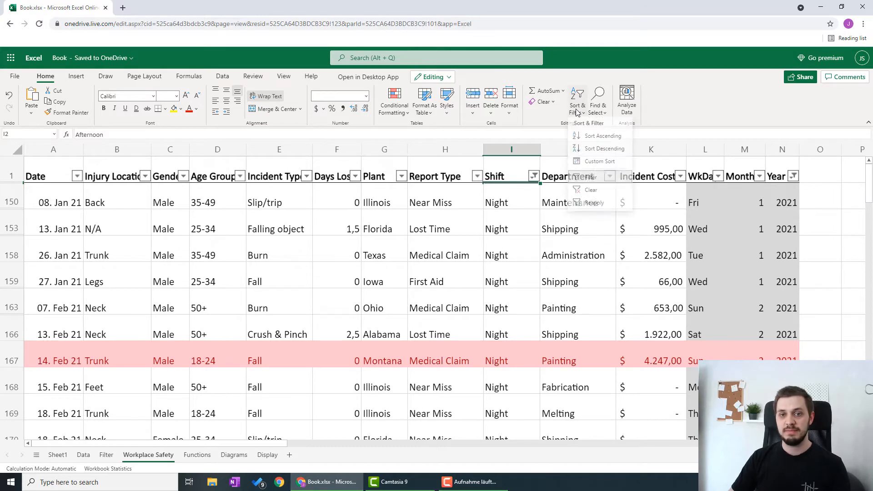
left_click(591, 192)
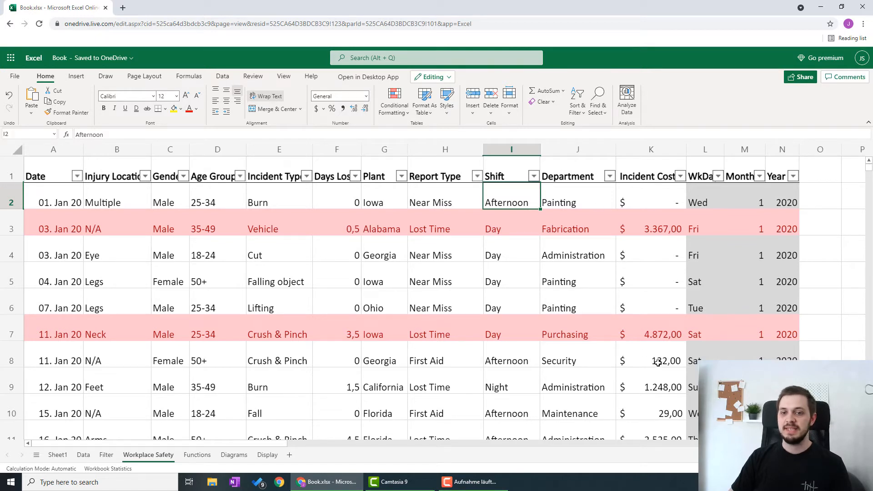
Apply a less-than number filter to the Incident Cost column
left_click(680, 179)
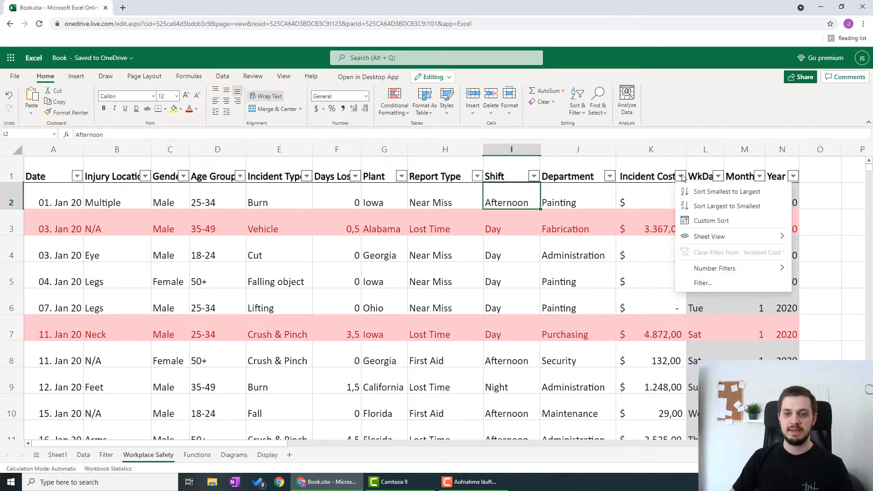
mouse_move(700, 272)
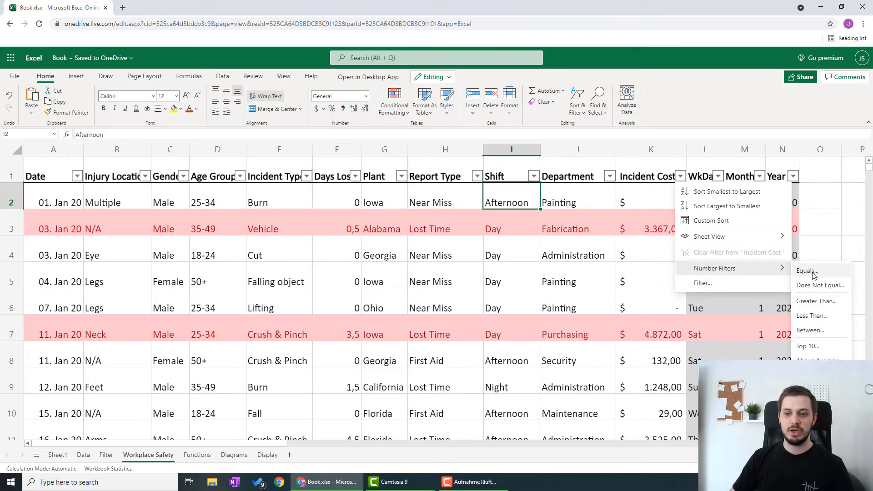
left_click(814, 316)
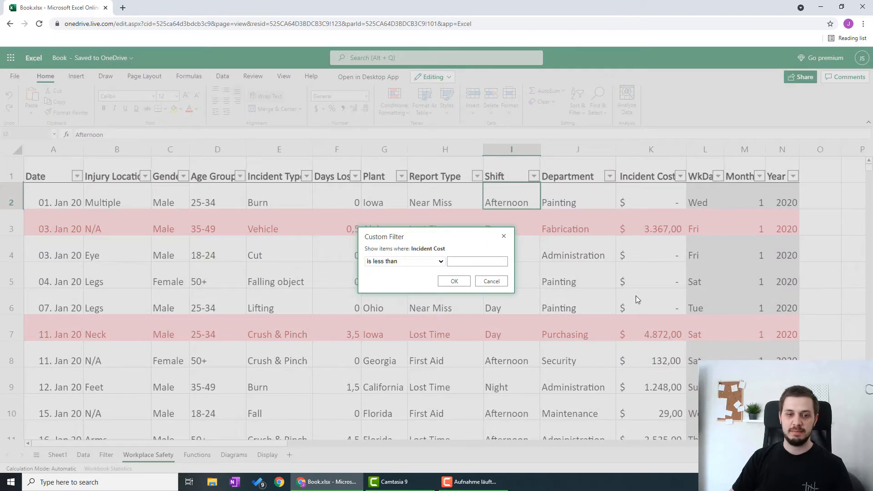
left_click(454, 281)
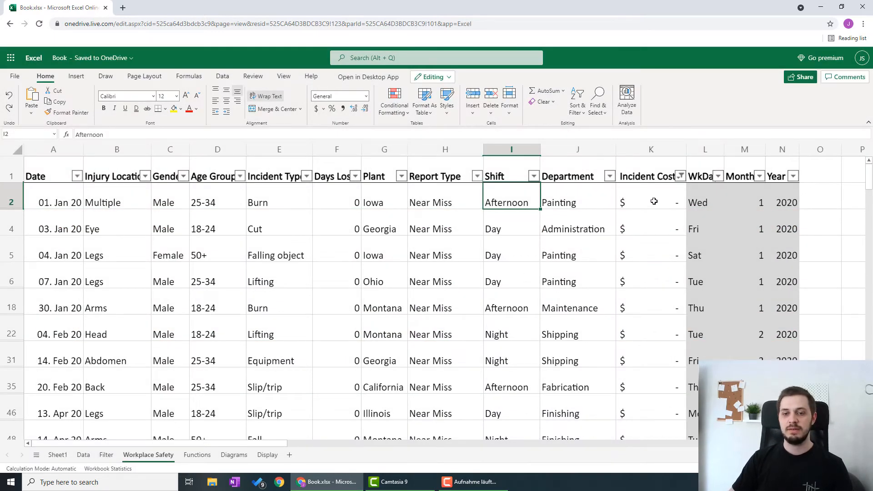
Review the filtered incidents and clear the filter from the Incident Cost column only
scroll(650, 196, "down", 10)
scroll(651, 195, "down", 3)
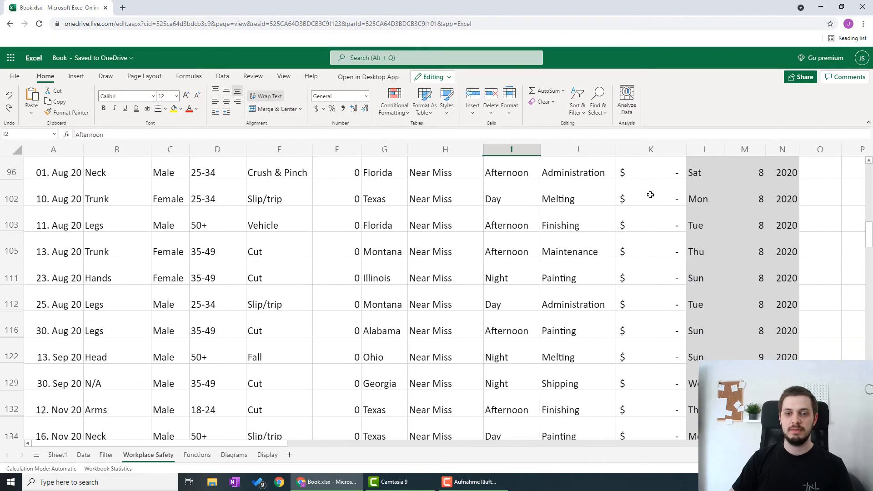
scroll(650, 195, "up", 8)
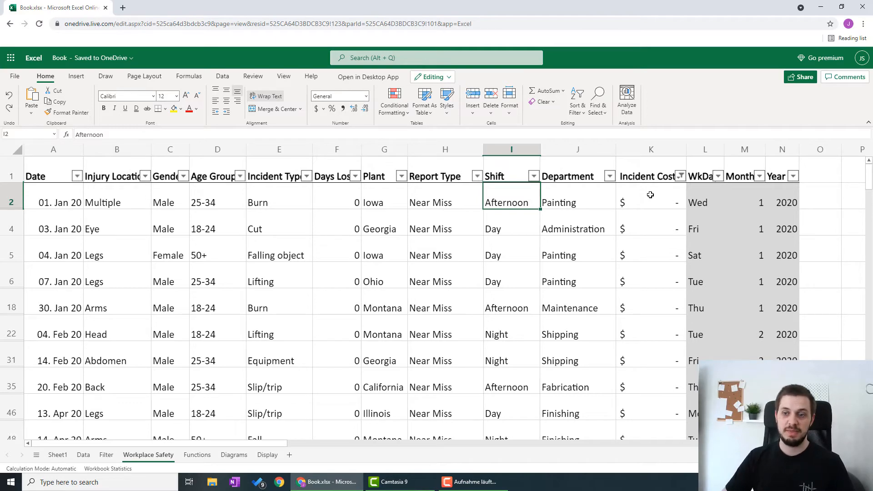
mouse_move(868, 170)
left_mouse_down()
mouse_move(868, 426)
mouse_move(868, 163)
left_mouse_up()
left_click(680, 177)
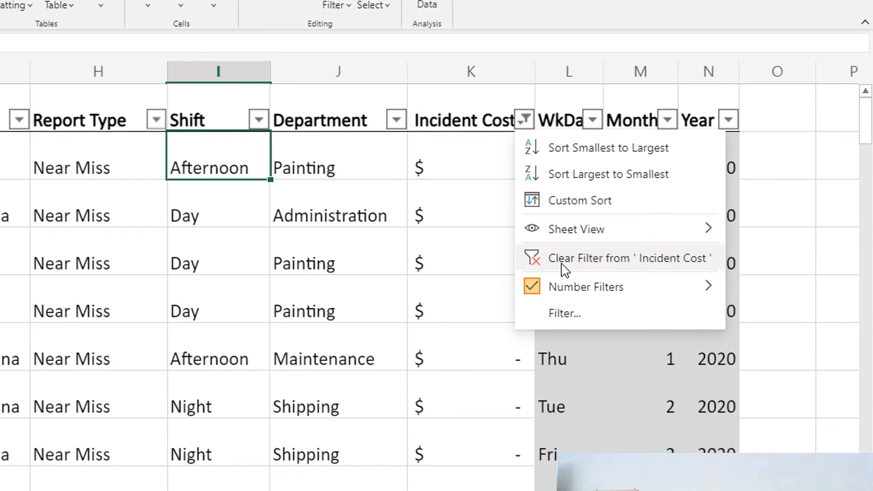
left_click(563, 258)
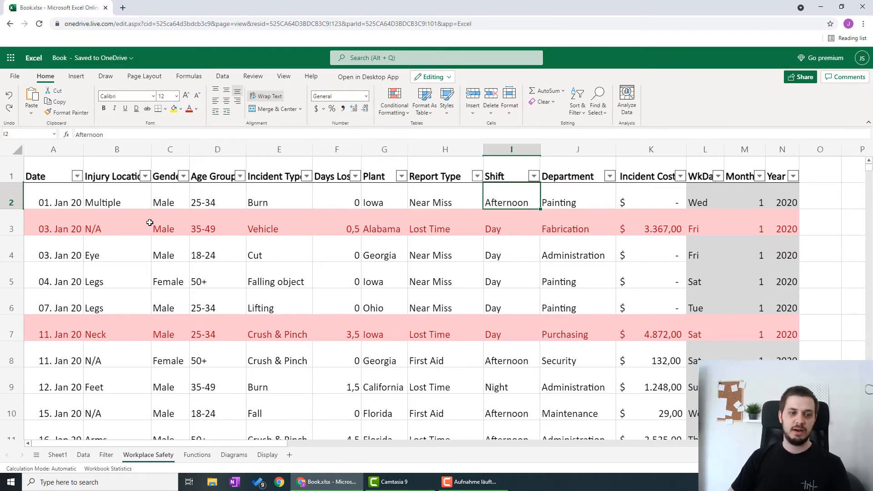
Set up a custom sort of the Workplace Safety table with Report Type as the sort column
scroll(638, 329, "down", 7)
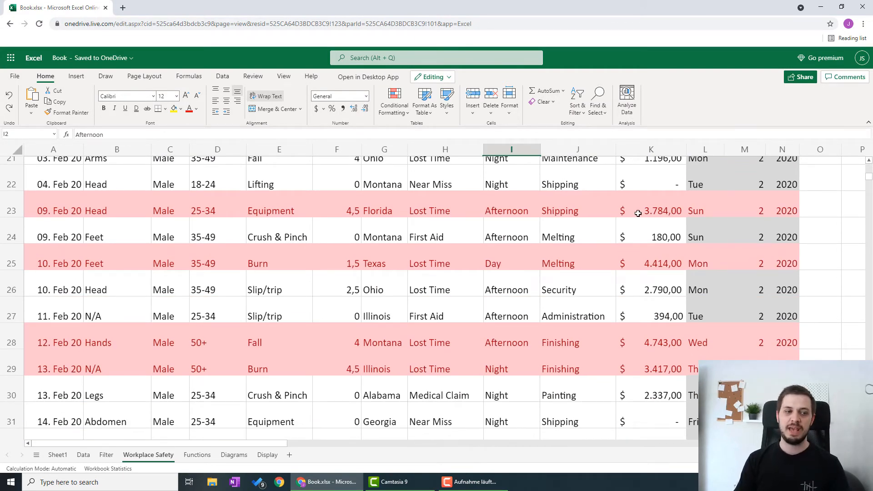
scroll(638, 213, "up", 5)
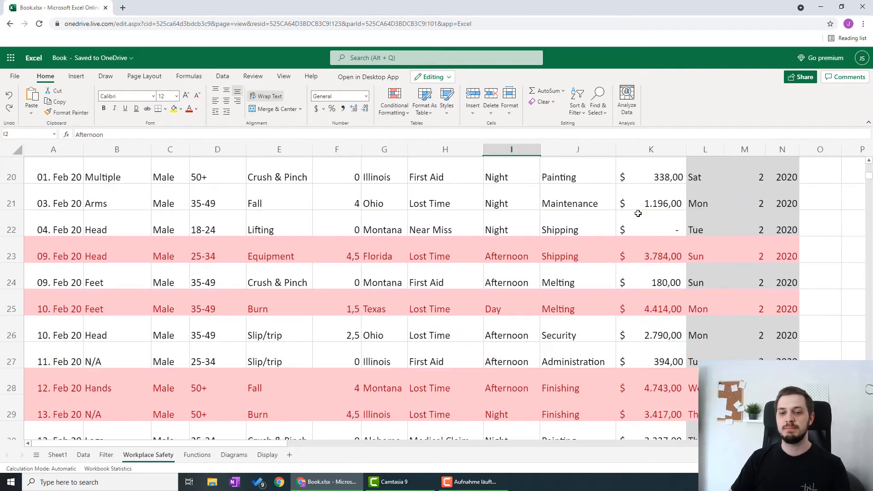
scroll(638, 214, "up", 2)
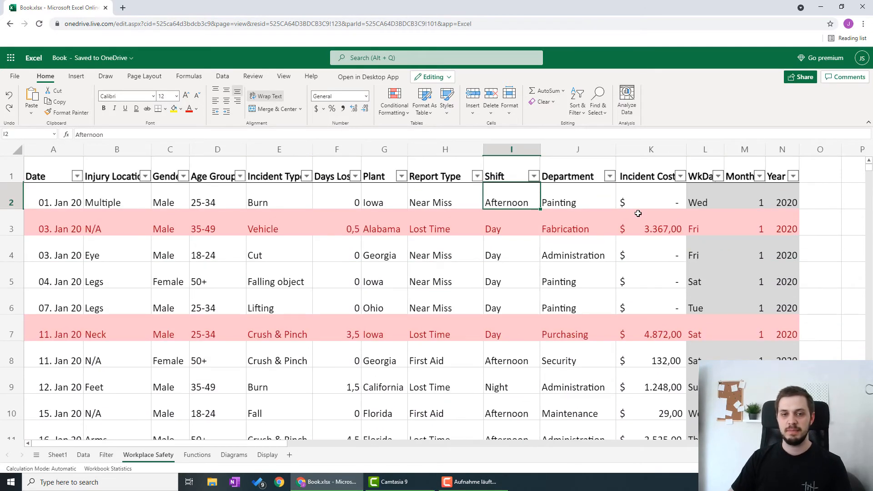
left_click(477, 176)
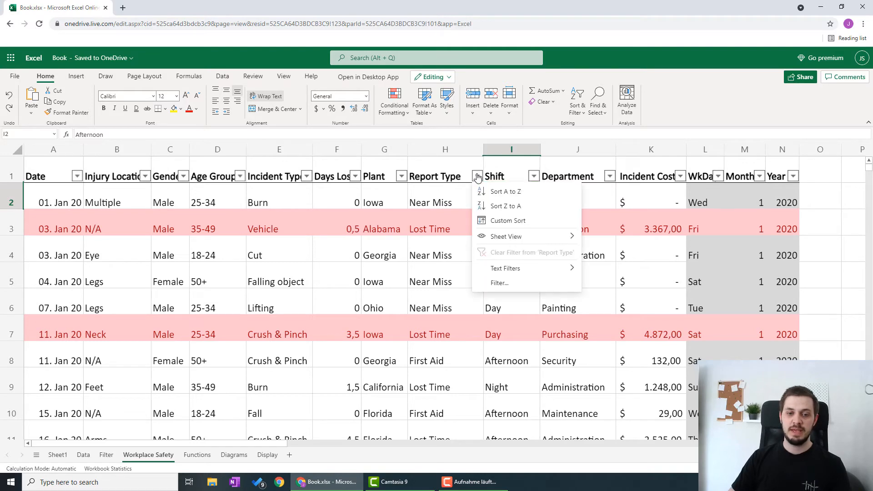
left_click(521, 222)
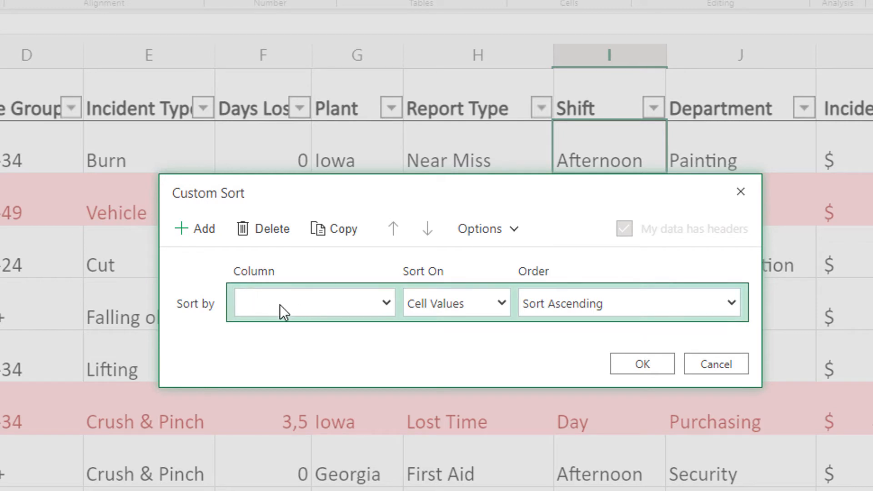
left_click(316, 304)
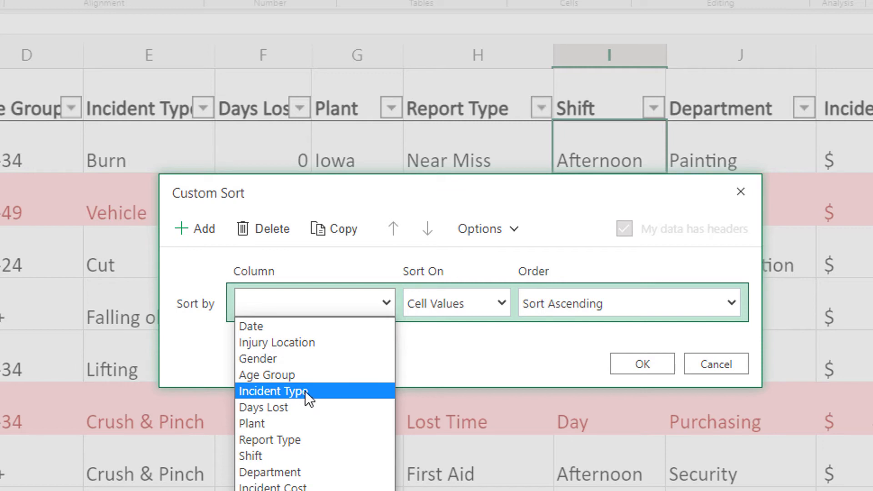
left_click(298, 440)
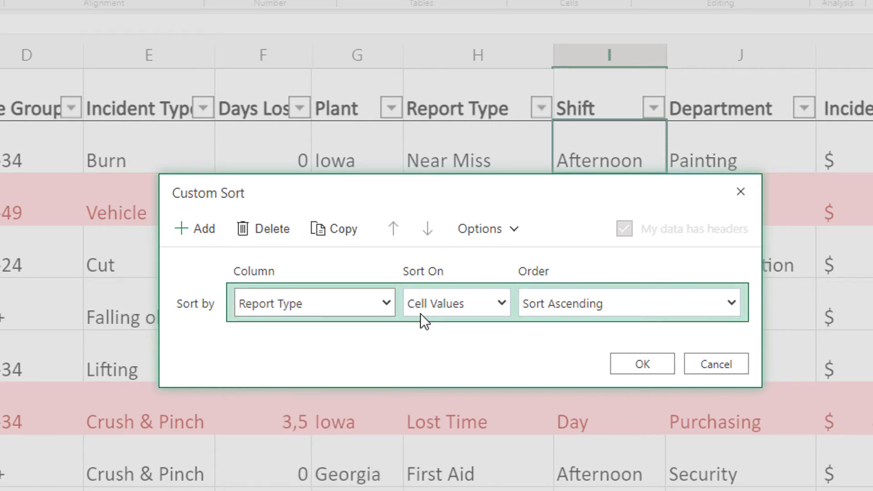
Sort on Cell Color with the pink color set to On Top, and apply the custom sort
left_click(475, 304)
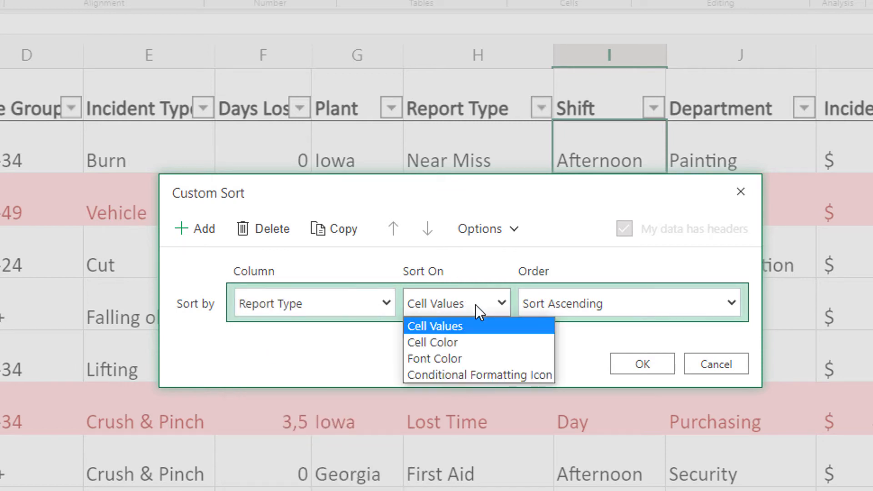
left_click(468, 341)
left_click(561, 304)
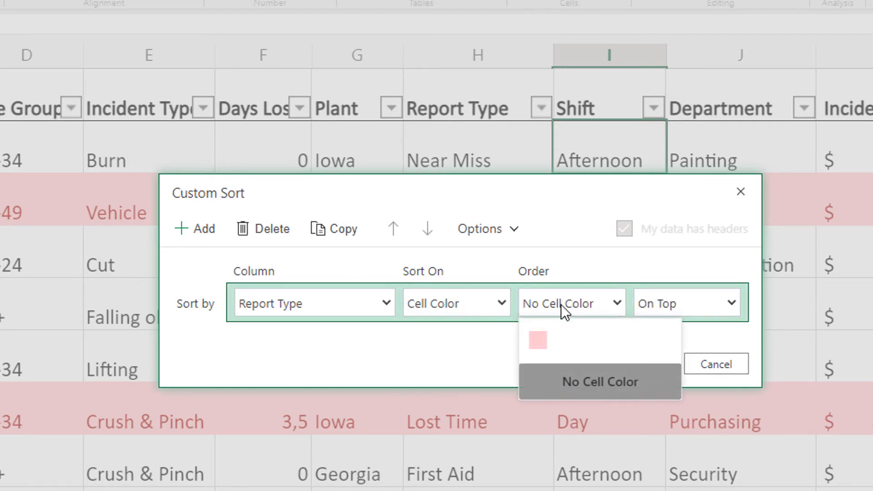
left_click(538, 340)
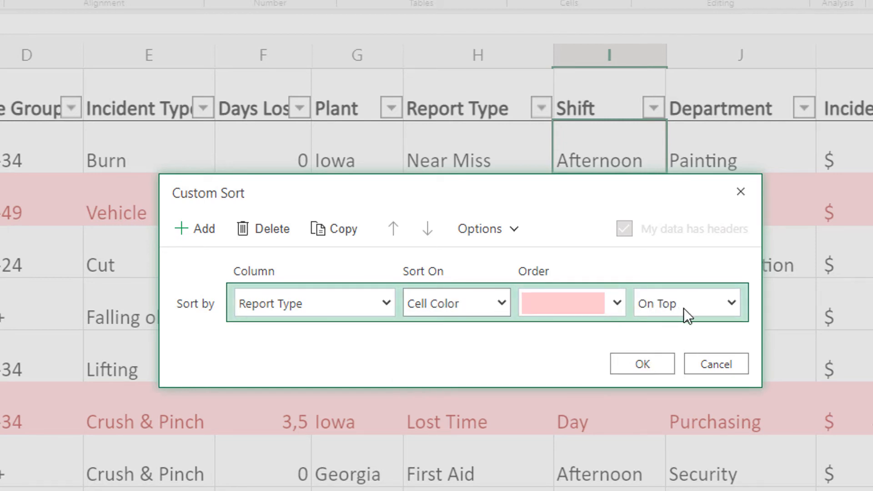
left_click(643, 363)
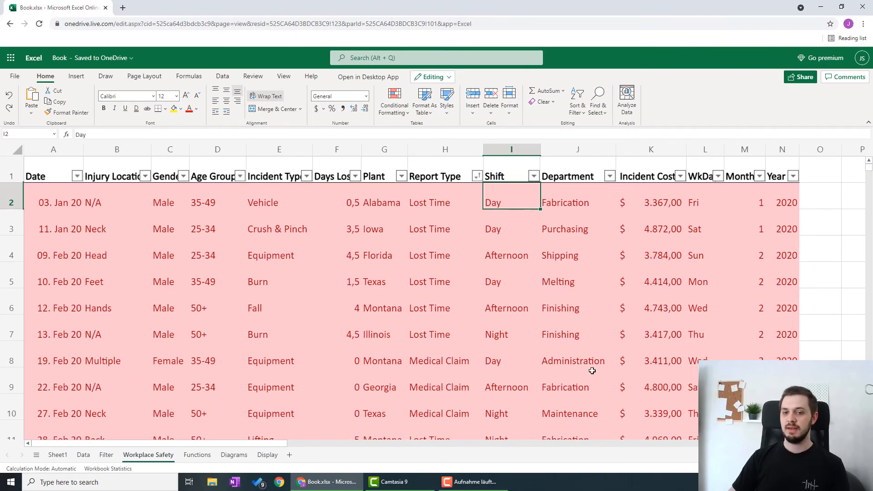
Review the color-sorted rows through to the uncolored ones, and sort the table by Date from oldest to newest
scroll(627, 237, "down", 9)
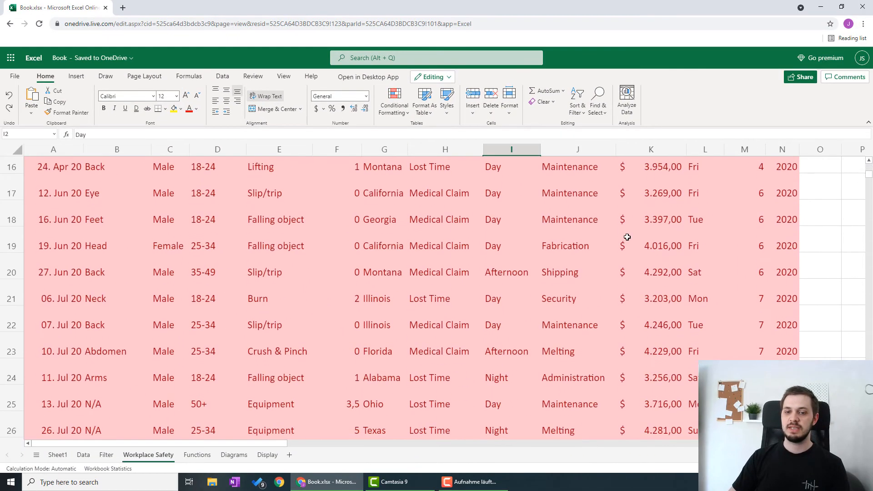
scroll(627, 237, "down", 17)
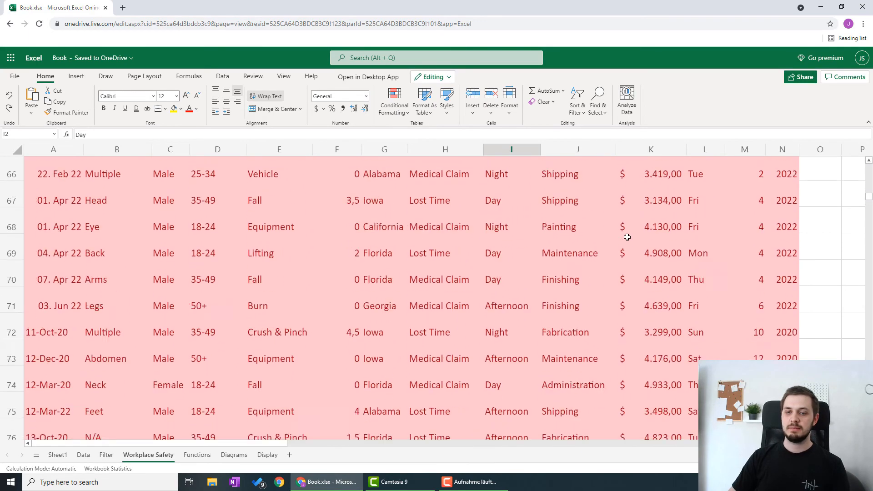
scroll(627, 237, "down", 10)
scroll(623, 232, "up", 3)
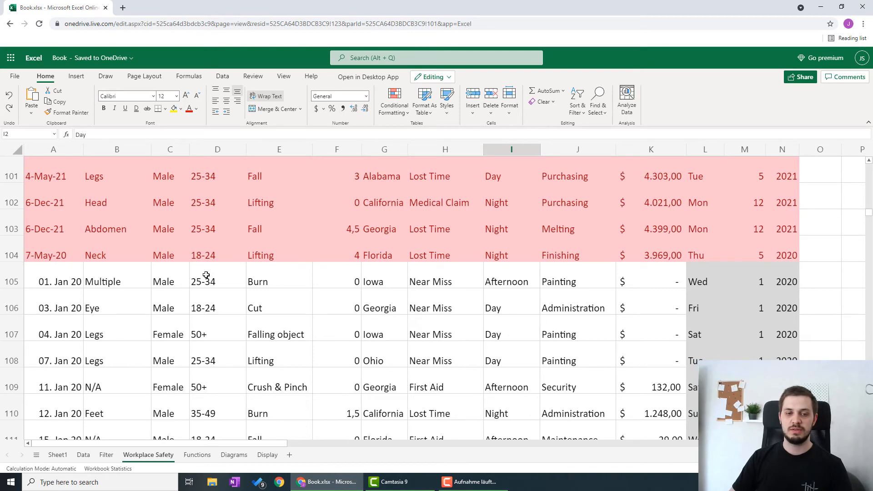
left_click_drag(869, 213, 869, 165)
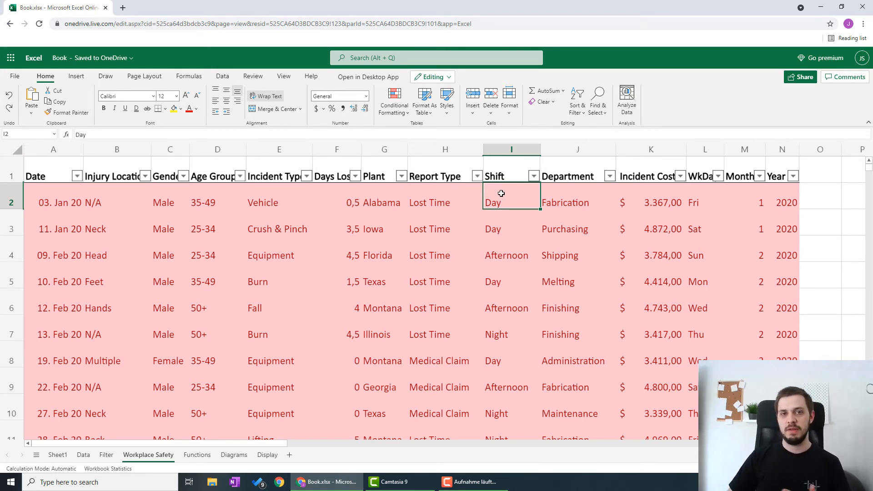
left_click(78, 177)
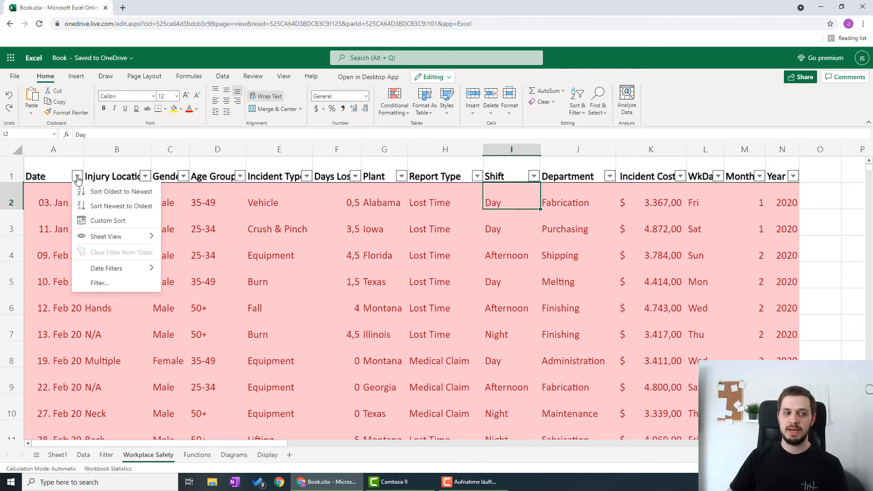
left_click(102, 193)
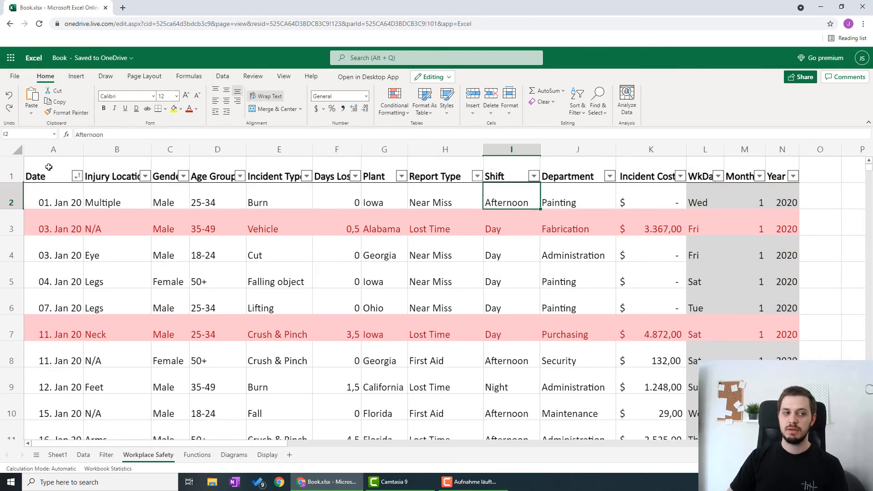